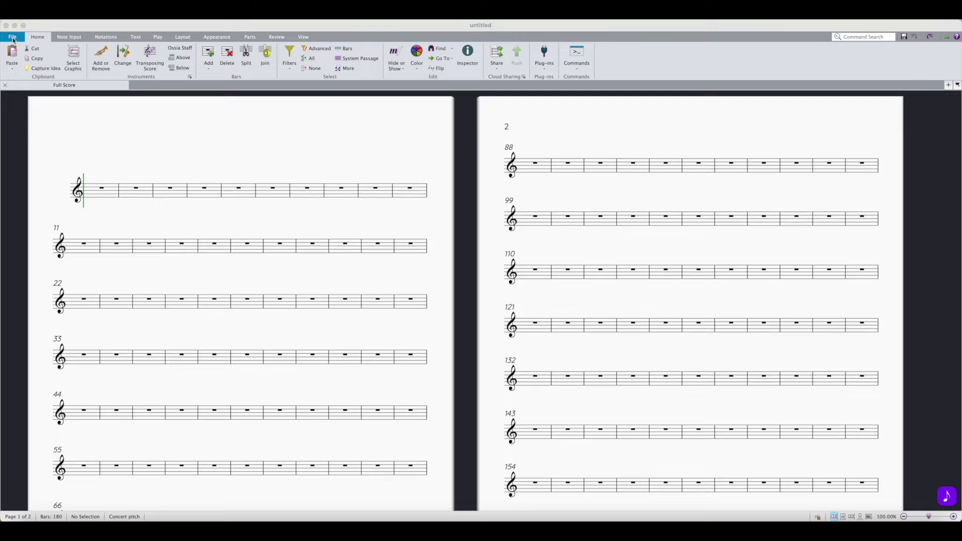
Step: Open Preferences from the File backstage over the untitled 180-bar blank score
{"action": "left_click", "coordinate": [12, 36]}
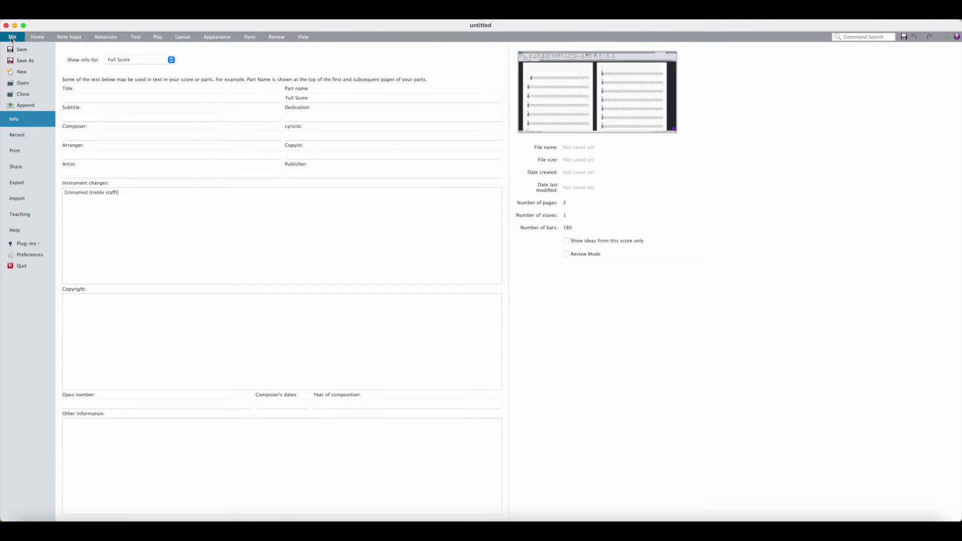
{"action": "left_click", "coordinate": [32, 255]}
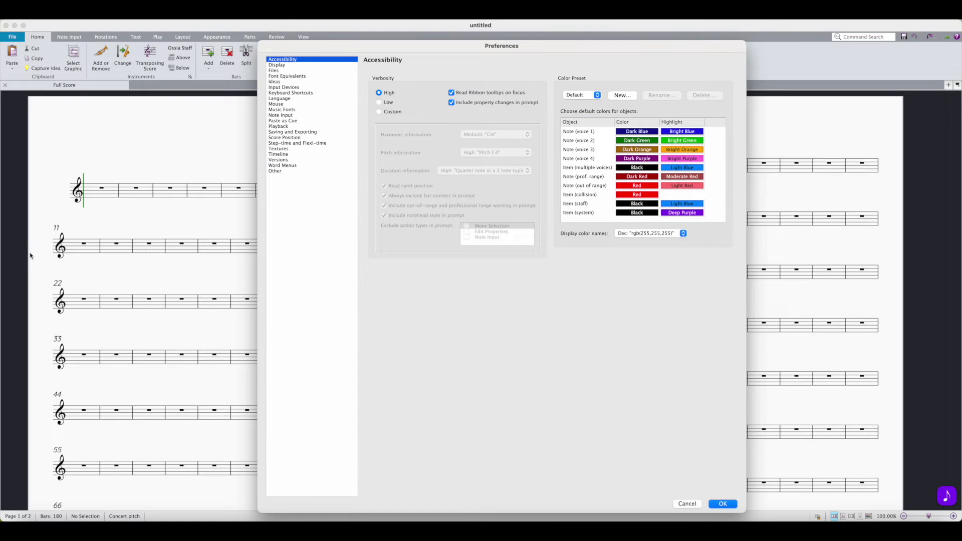
Step: Switch the Preferences window to the Other category page
{"action": "left_click", "coordinate": [275, 171]}
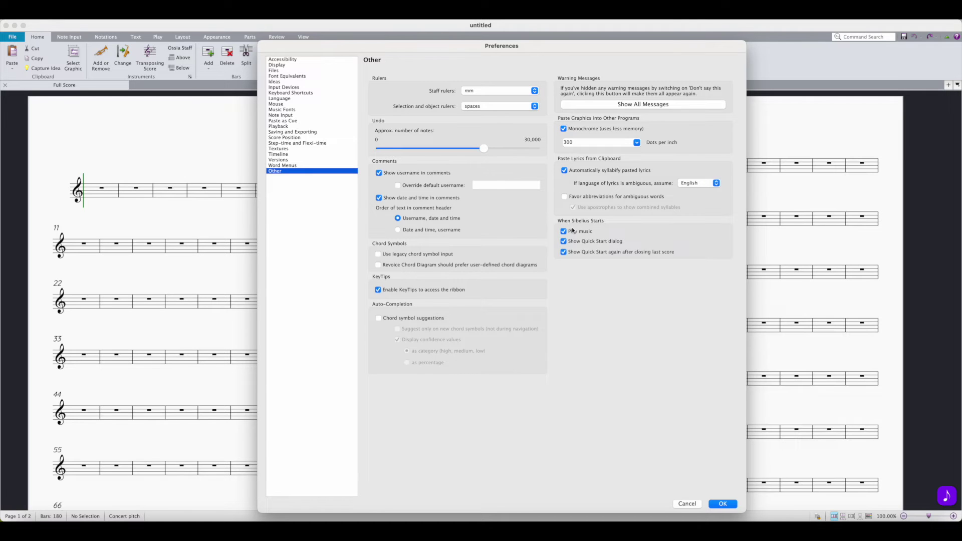
Step: Uncheck 'Play music' under When Sibelius Starts
{"action": "left_click", "coordinate": [564, 231]}
Step: Apply the preferences with OK and close the dialog
{"action": "left_click", "coordinate": [728, 504]}
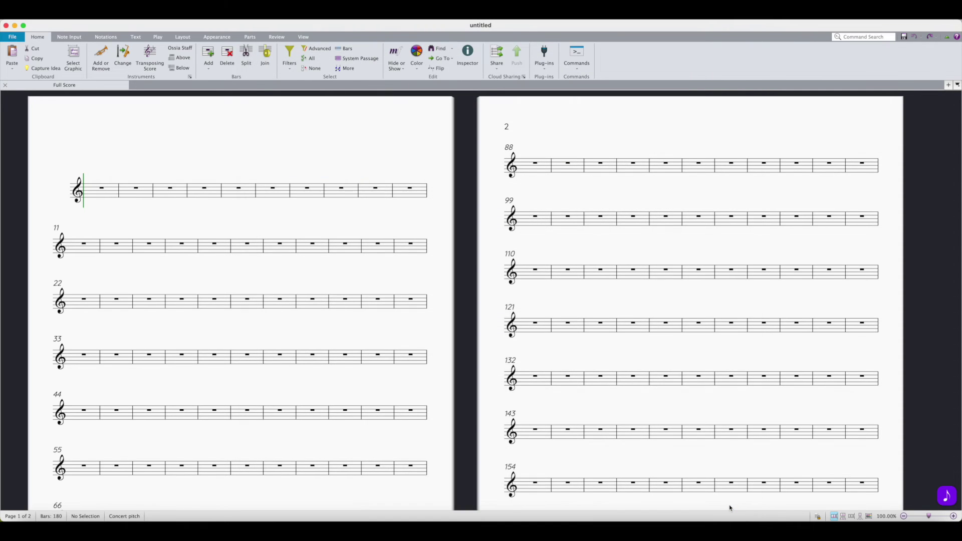